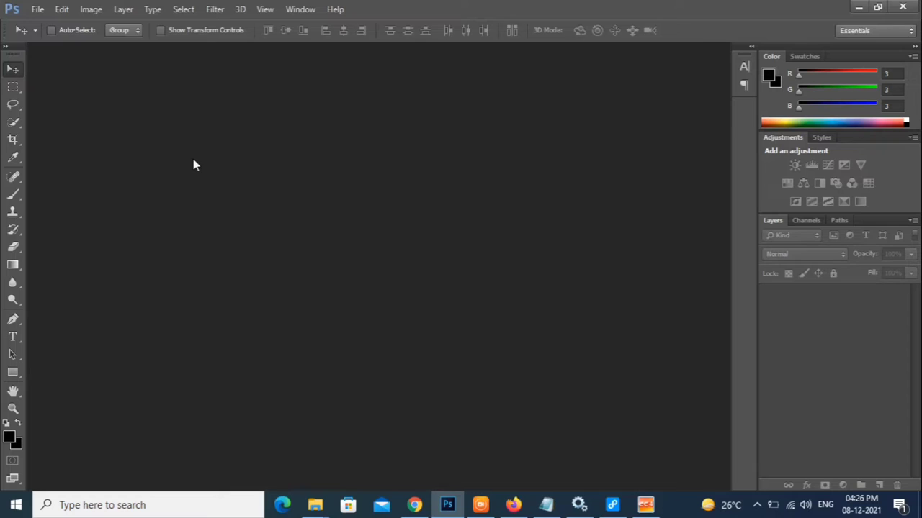
Open Signature.jpg from Local Disk (E:), picking it from the 'si' file-name suggestions
{"action": "left_click", "coordinate": [45, 9]}
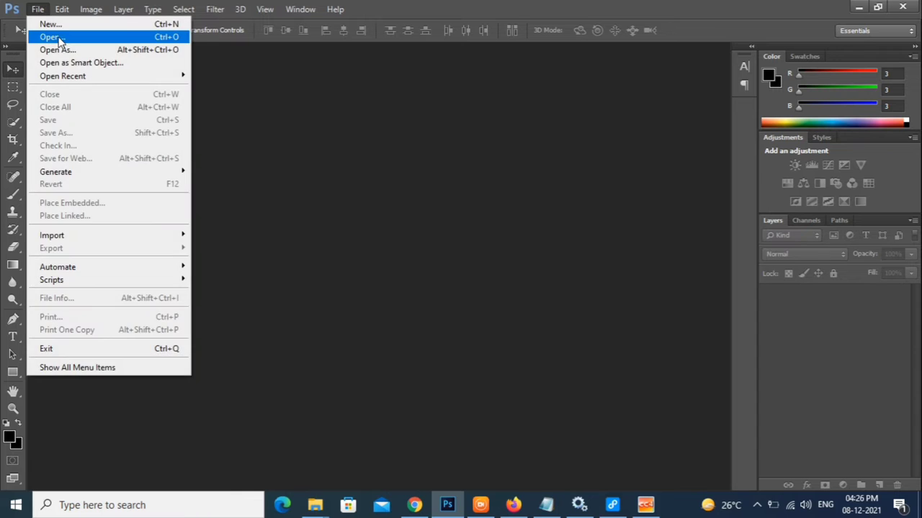
{"action": "left_click", "coordinate": [51, 37]}
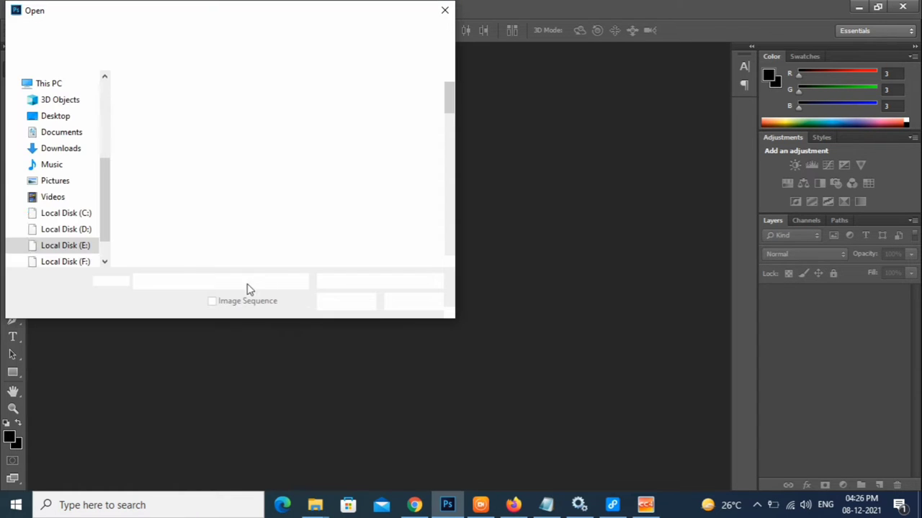
{"action": "type", "text": "si"}
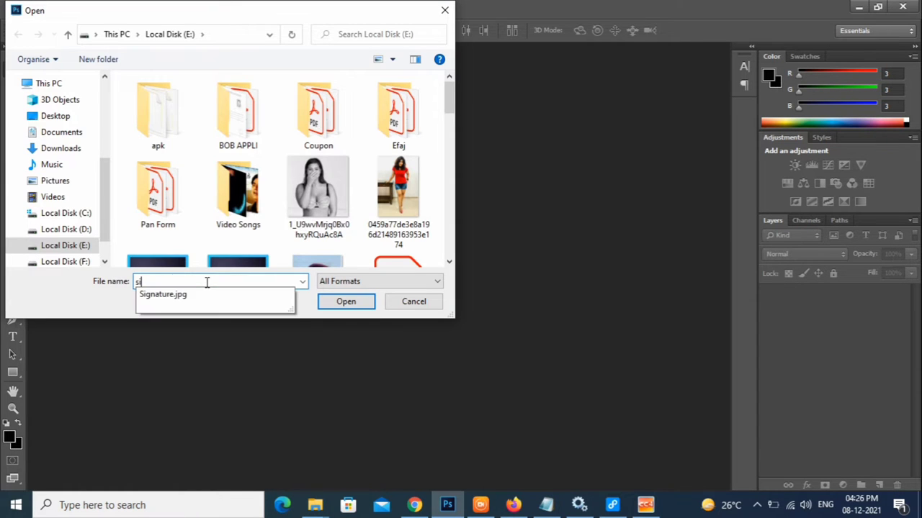
{"action": "left_click", "coordinate": [333, 303]}
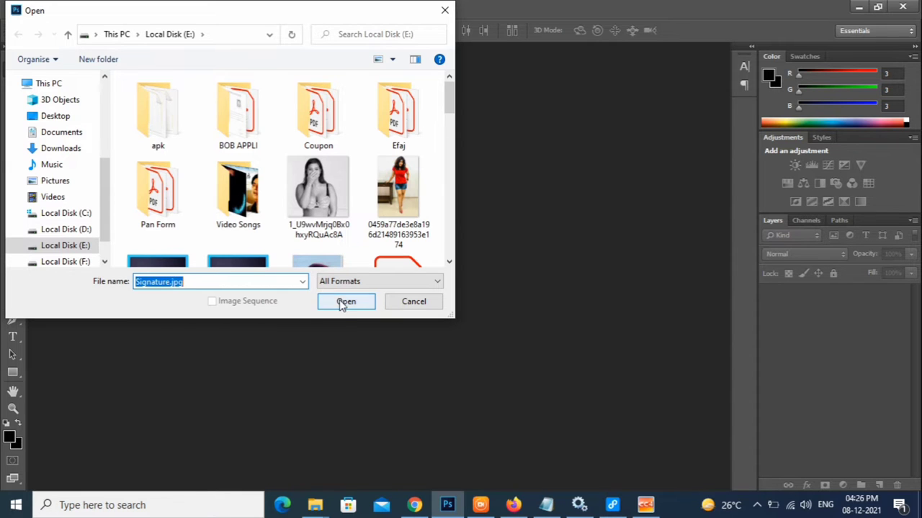
{"action": "left_click", "coordinate": [339, 302]}
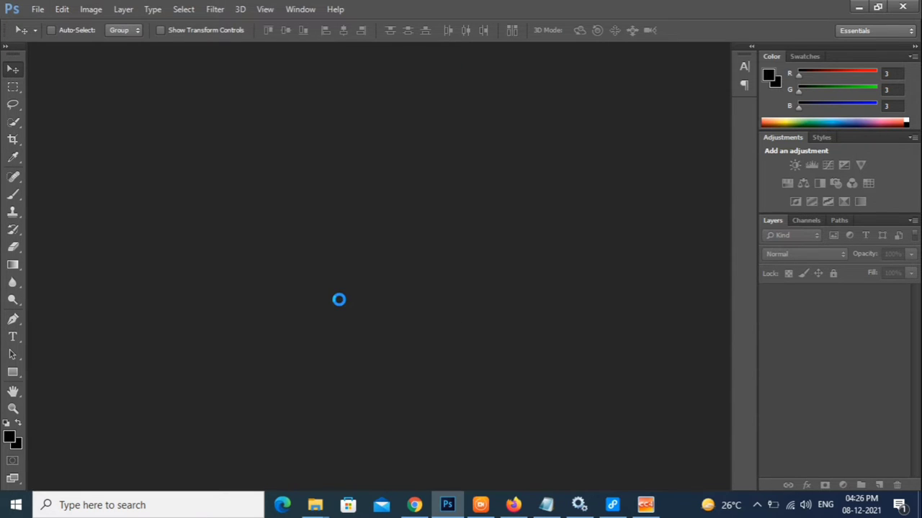
Open the image without a colour profile, then Color Range Shadows with fuzziness 49, range 247
{"action": "left_click", "coordinate": [520, 252]}
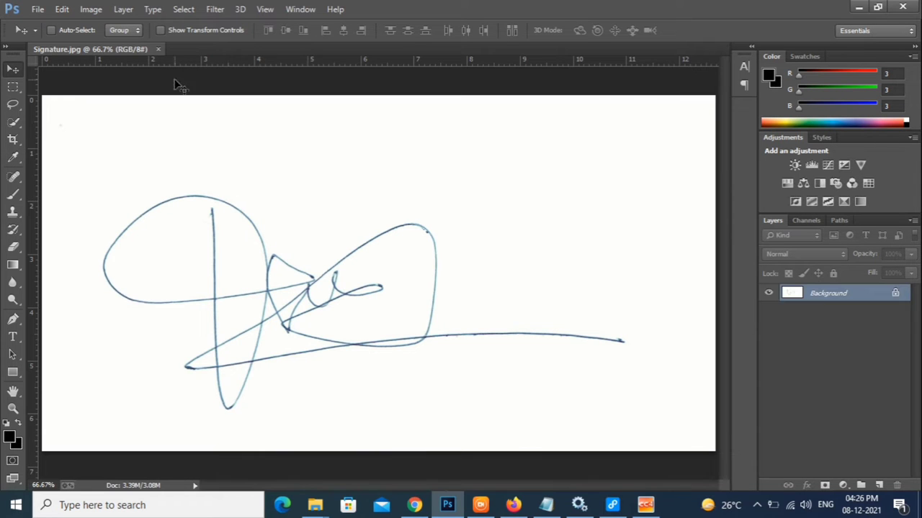
{"action": "left_click", "coordinate": [187, 10]}
{"action": "left_click", "coordinate": [201, 139]}
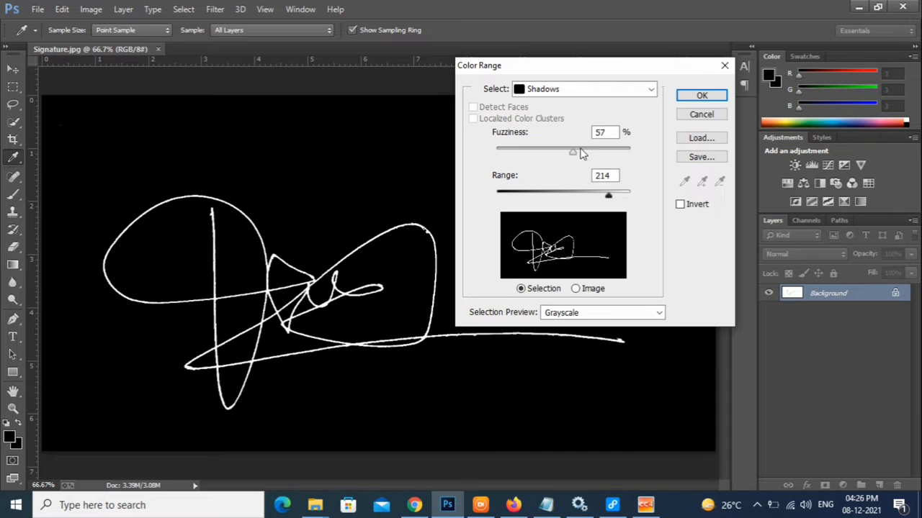
{"action": "mouse_move", "coordinate": [575, 154]}
{"action": "left_mouse_down"}
{"action": "mouse_move", "coordinate": [596, 153]}
{"action": "mouse_move", "coordinate": [570, 157]}
{"action": "left_mouse_up"}
{"action": "left_click", "coordinate": [573, 195]}
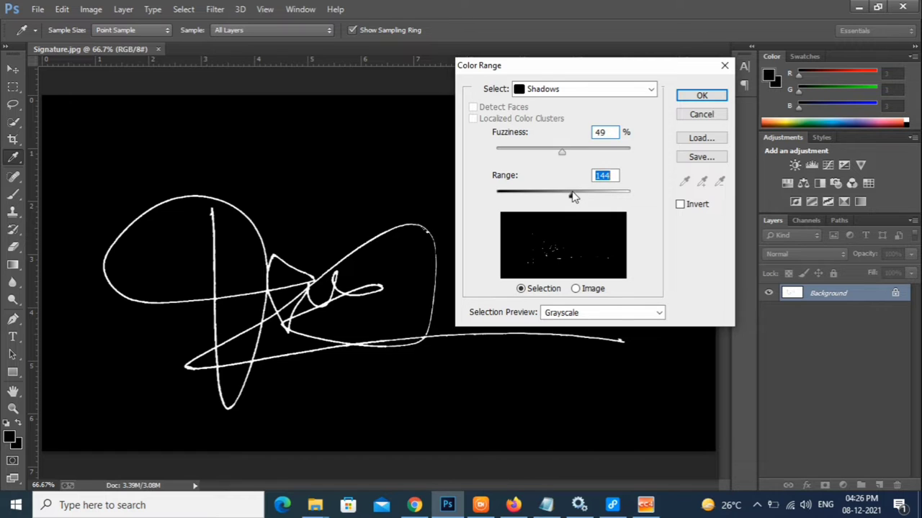
{"action": "left_click_drag", "start_coordinate": [600, 196], "coordinate": [625, 195]}
{"action": "left_click", "coordinate": [585, 316]}
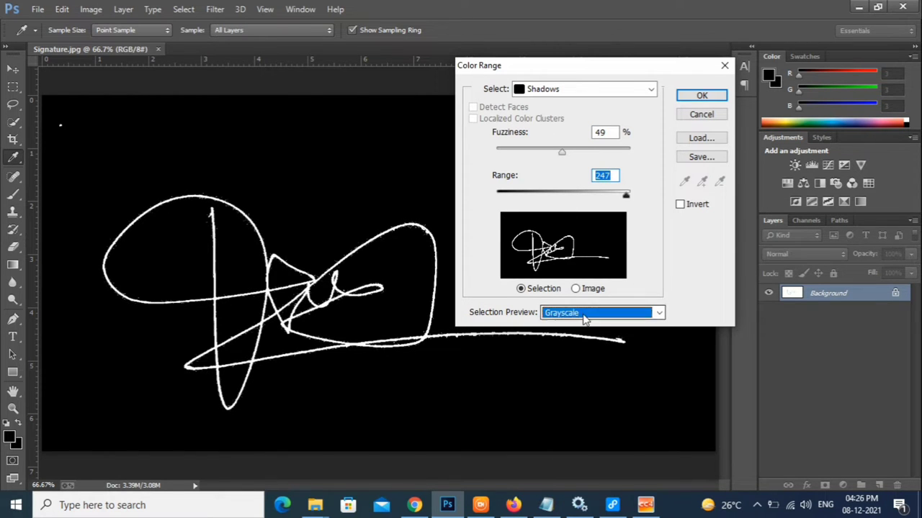
{"action": "left_click", "coordinate": [573, 344]}
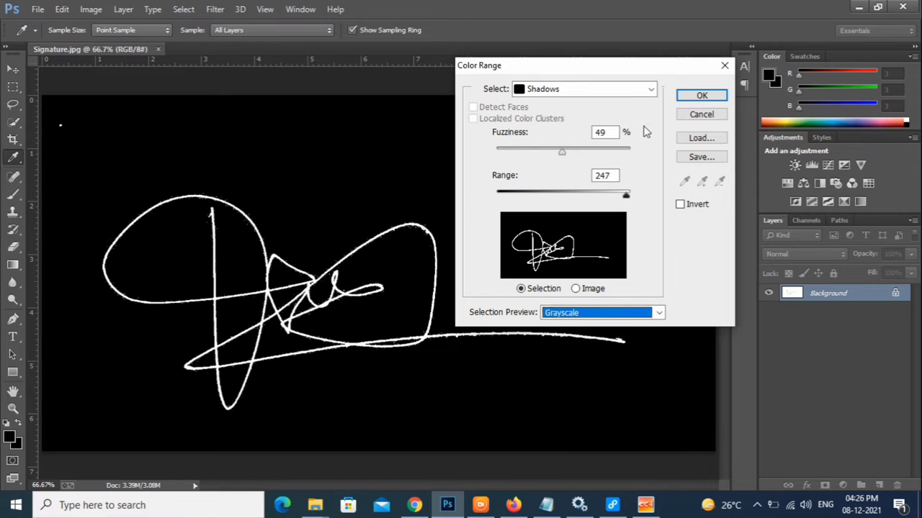
Add a Solid Color fill layer, Color Fill 1, in #050505 over the selected strokes
{"action": "left_click", "coordinate": [693, 101]}
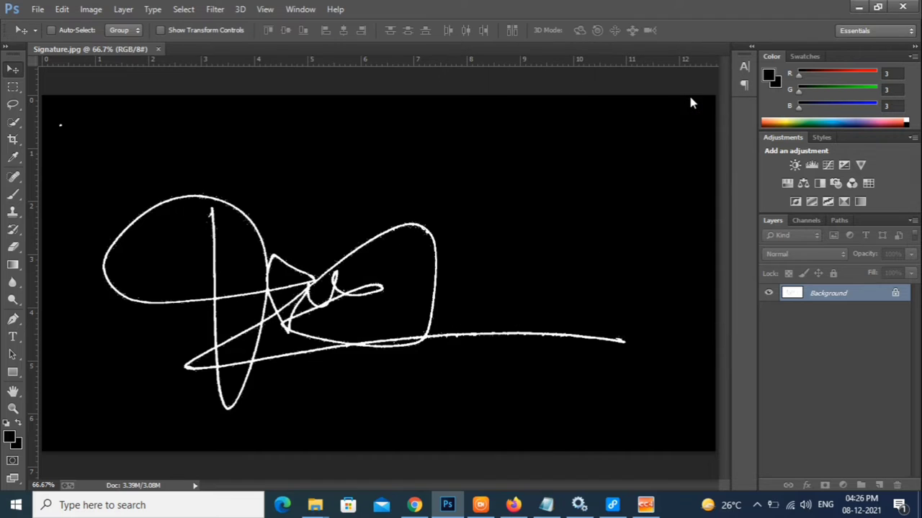
{"action": "key", "text": "ctrl+i"}
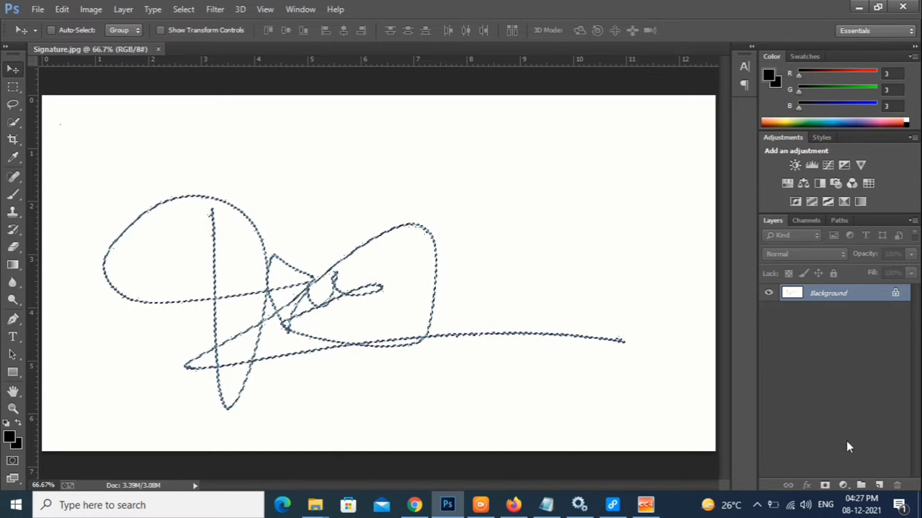
{"action": "left_click", "coordinate": [843, 487]}
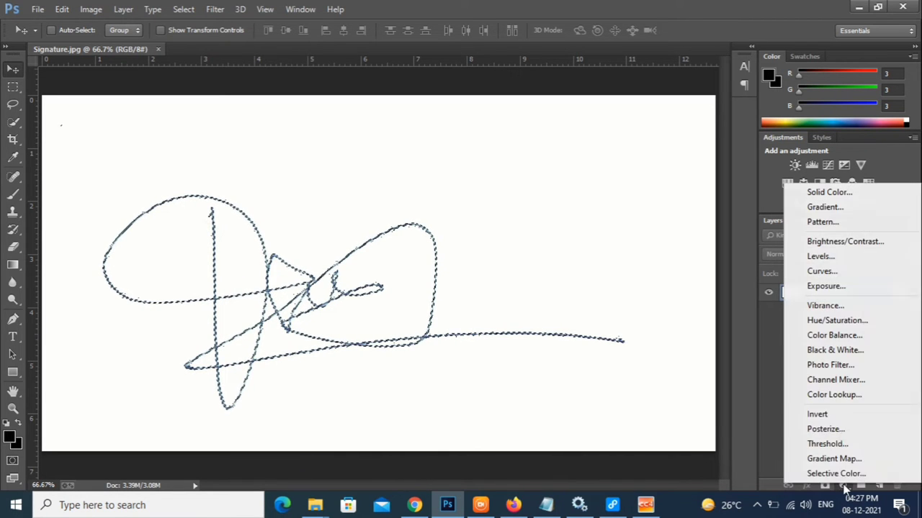
{"action": "left_click", "coordinate": [819, 193]}
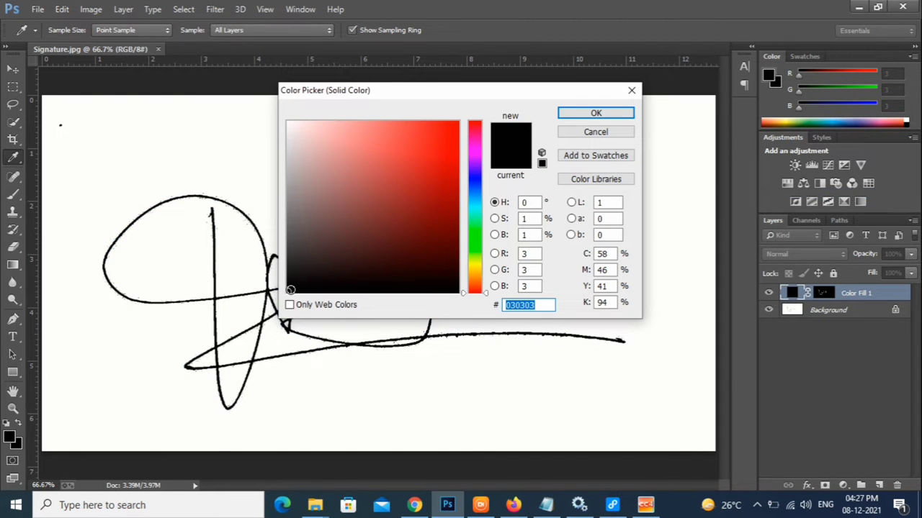
{"action": "left_click", "coordinate": [287, 289]}
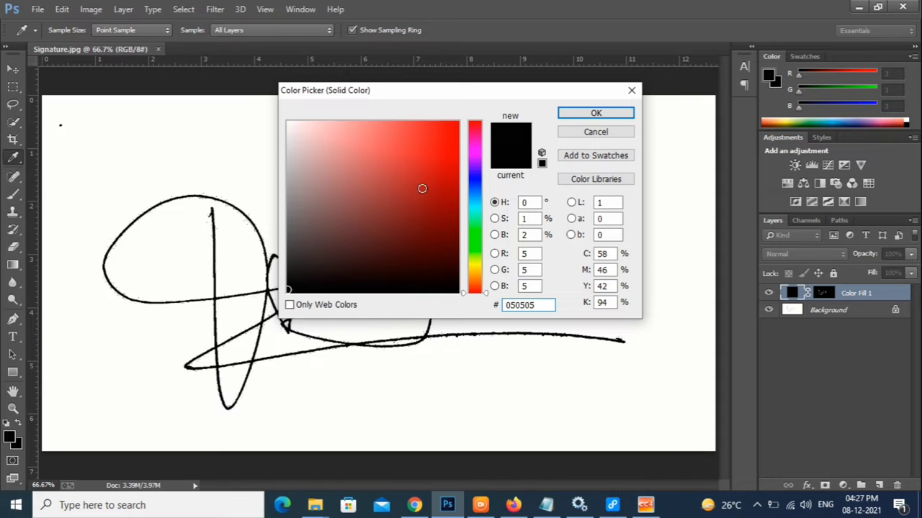
{"action": "left_click", "coordinate": [592, 115]}
{"action": "key", "text": "v"}
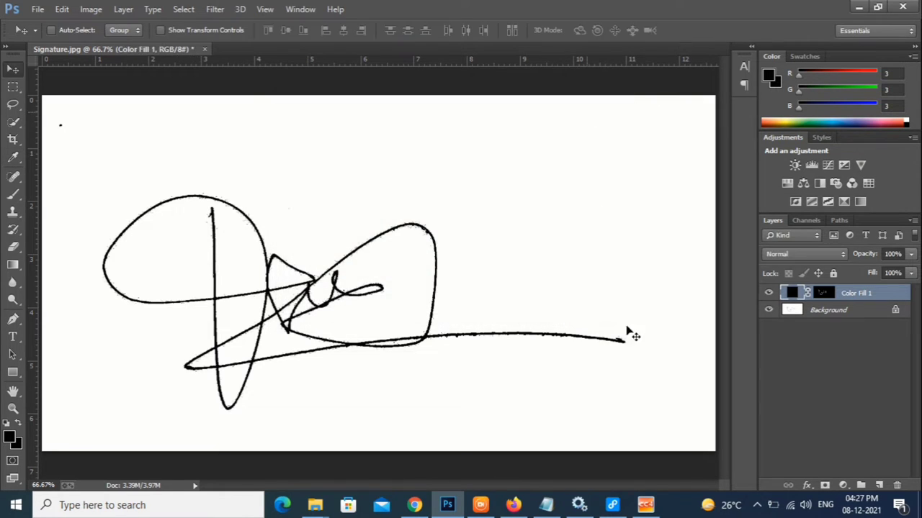
Delete the Background layer so only Color Fill 1 remains on transparency
{"action": "left_click", "coordinate": [823, 311]}
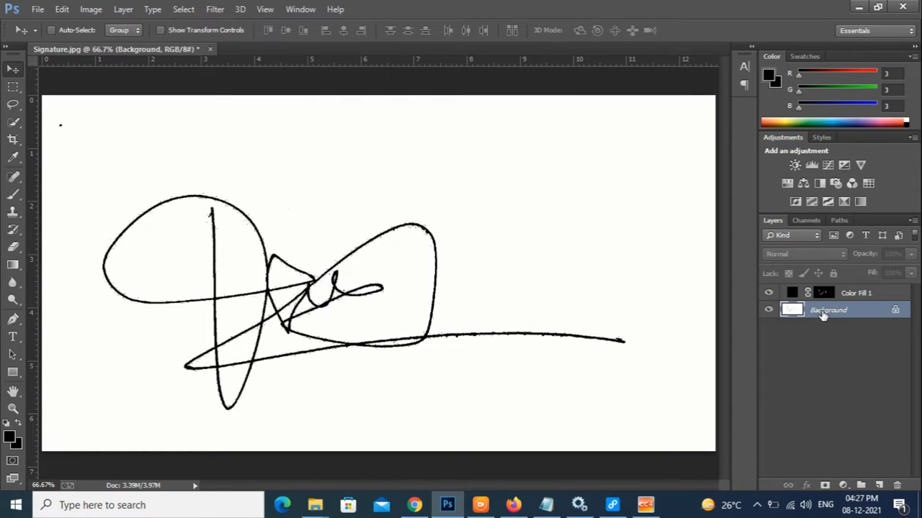
{"action": "right_click", "coordinate": [823, 315]}
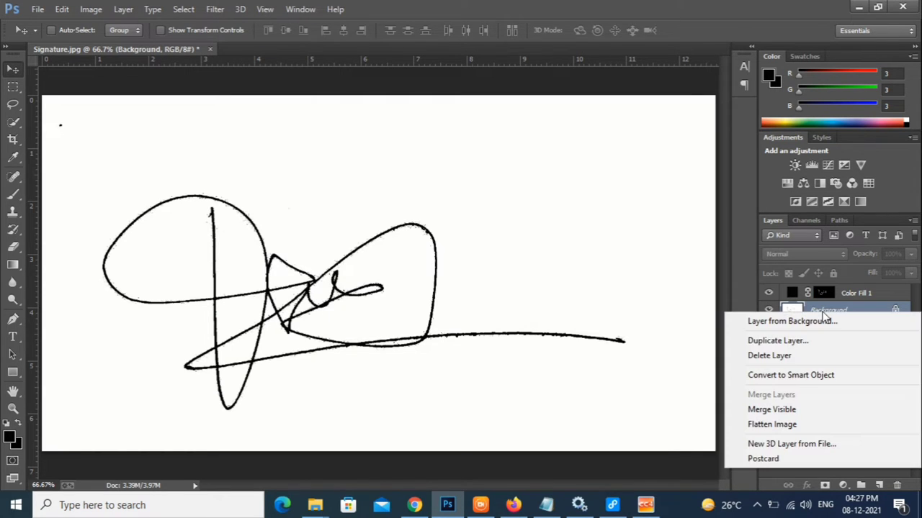
{"action": "left_click", "coordinate": [770, 357]}
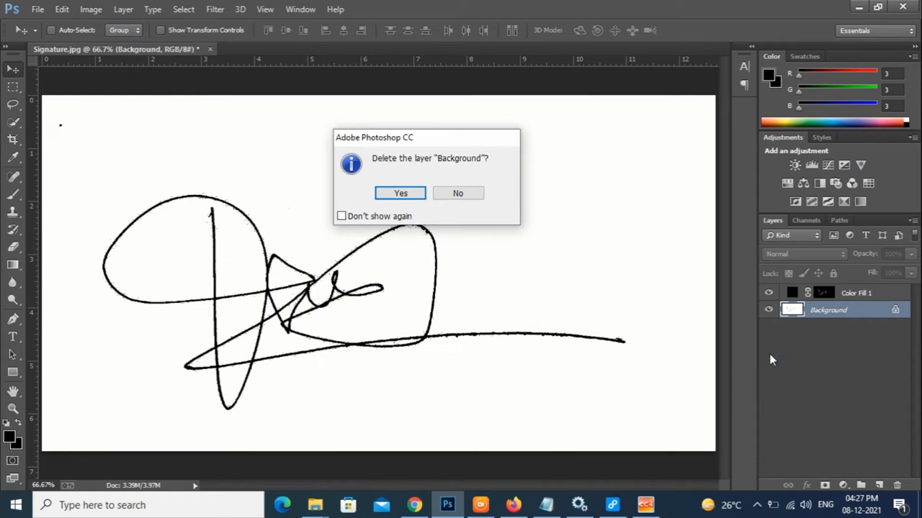
{"action": "left_click", "coordinate": [401, 195]}
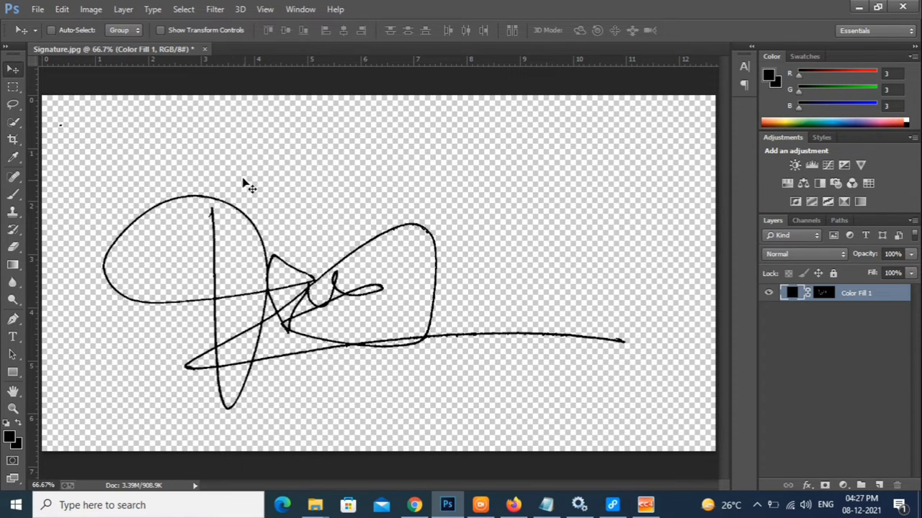
Save as Signature.psd with layers and Maximize Compatibility, then shift the signature right and down
{"action": "left_click", "coordinate": [37, 9]}
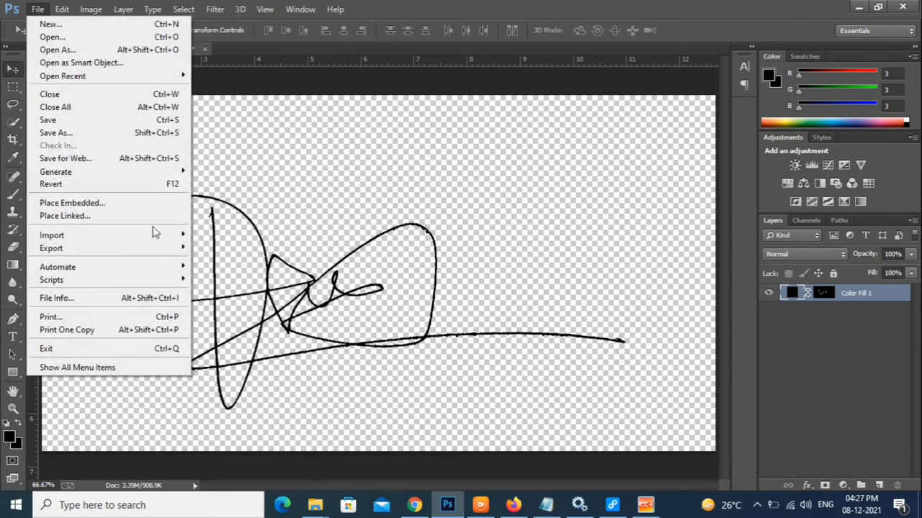
{"action": "left_click", "coordinate": [70, 136]}
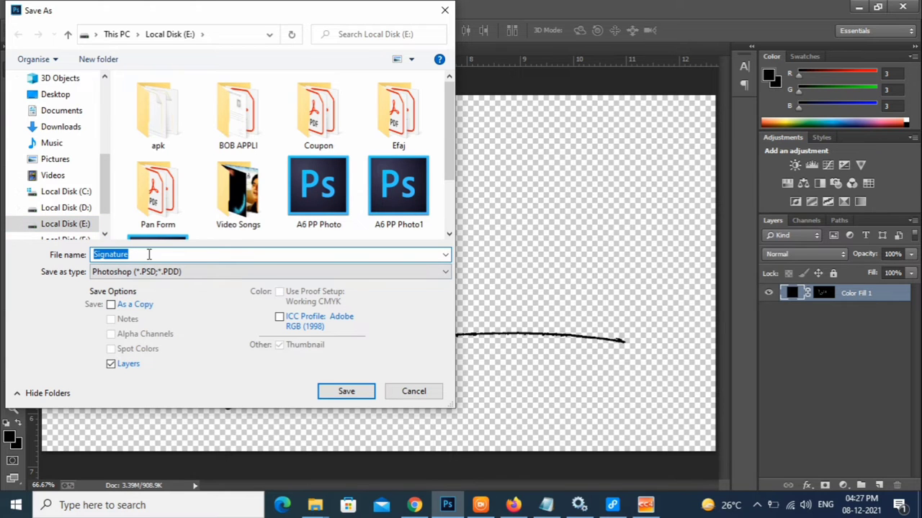
{"action": "left_click", "coordinate": [344, 393]}
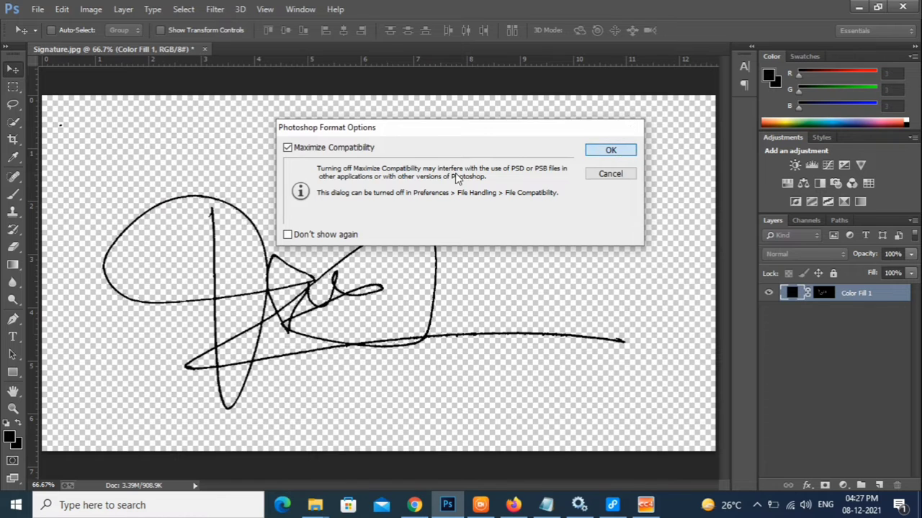
{"action": "key", "text": "Return"}
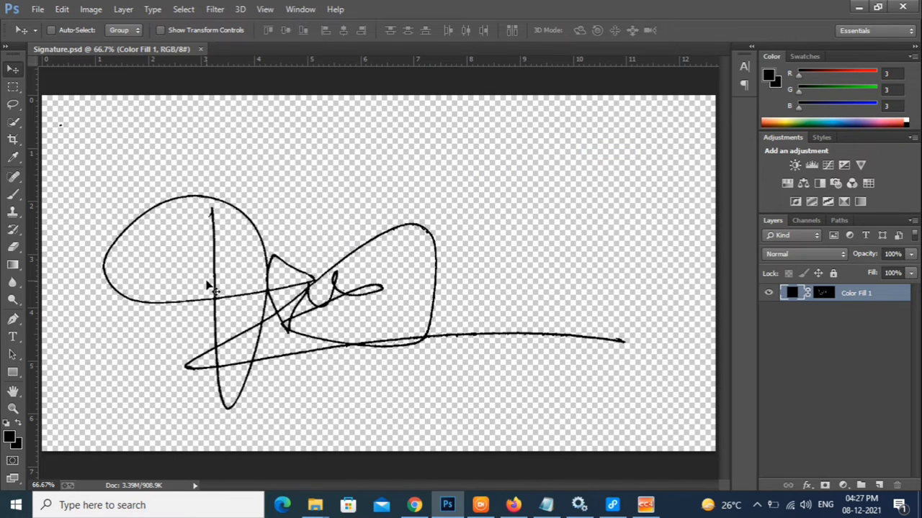
{"action": "mouse_move", "coordinate": [204, 264]}
{"action": "left_mouse_down"}
{"action": "mouse_move", "coordinate": [305, 310]}
{"action": "mouse_move", "coordinate": [280, 268]}
{"action": "mouse_move", "coordinate": [295, 268]}
{"action": "left_mouse_up"}
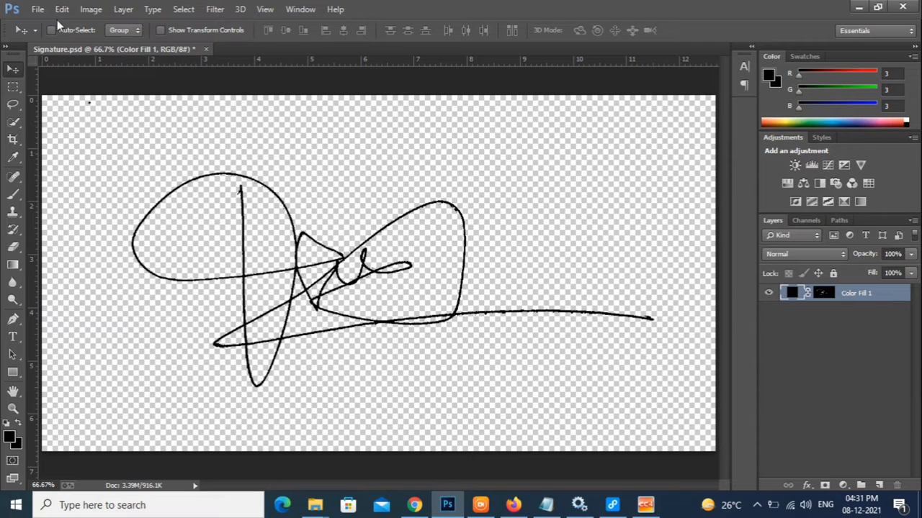
Open page 1 of E:\Pan Form\New Pan Form.pdf, keeping its embedded colour profile
{"action": "left_click", "coordinate": [38, 8]}
{"action": "left_click", "coordinate": [49, 37]}
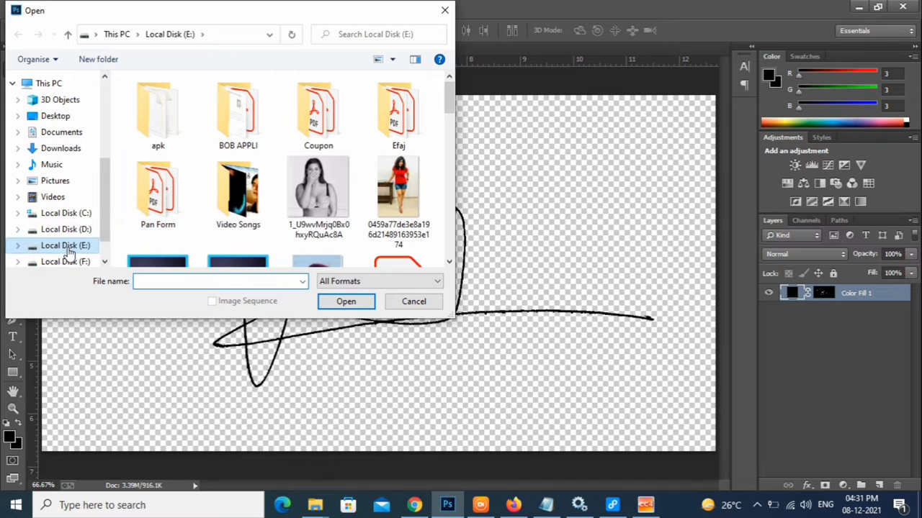
{"action": "left_click", "coordinate": [68, 248]}
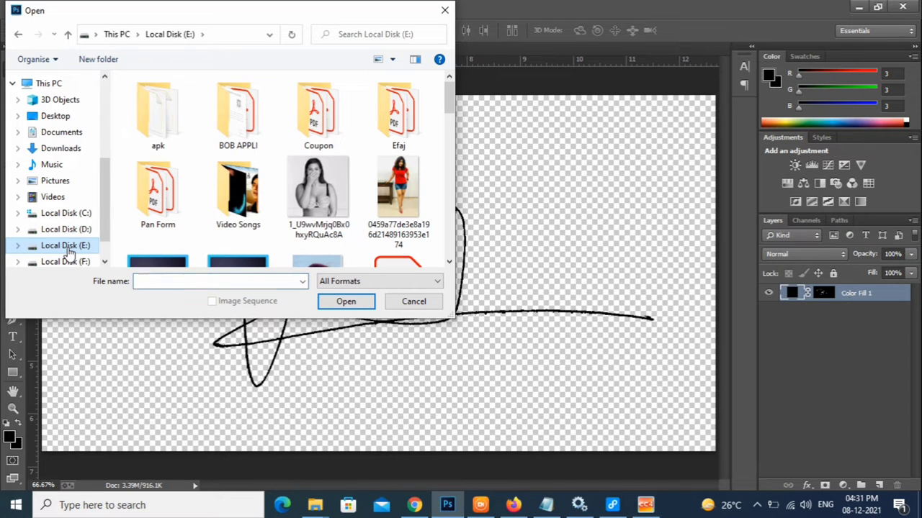
{"action": "double_click", "coordinate": [160, 199]}
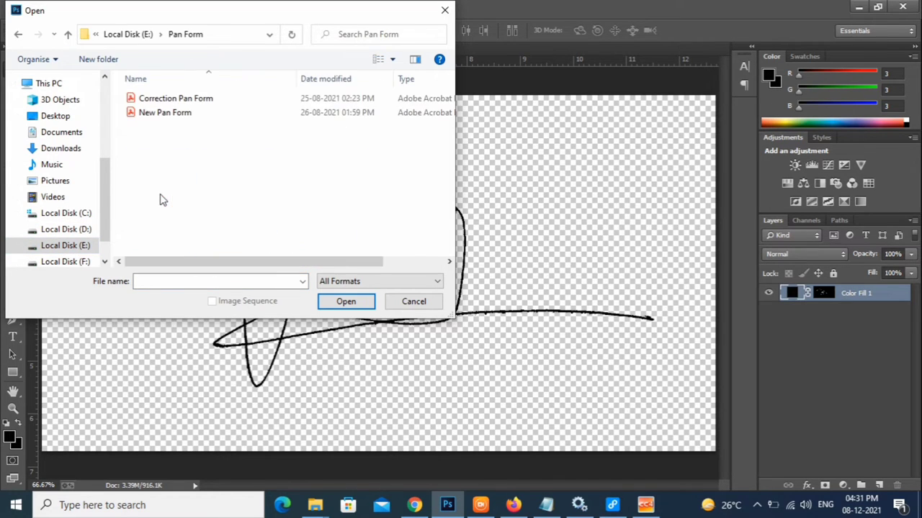
{"action": "left_click", "coordinate": [160, 115]}
{"action": "left_click", "coordinate": [345, 303]}
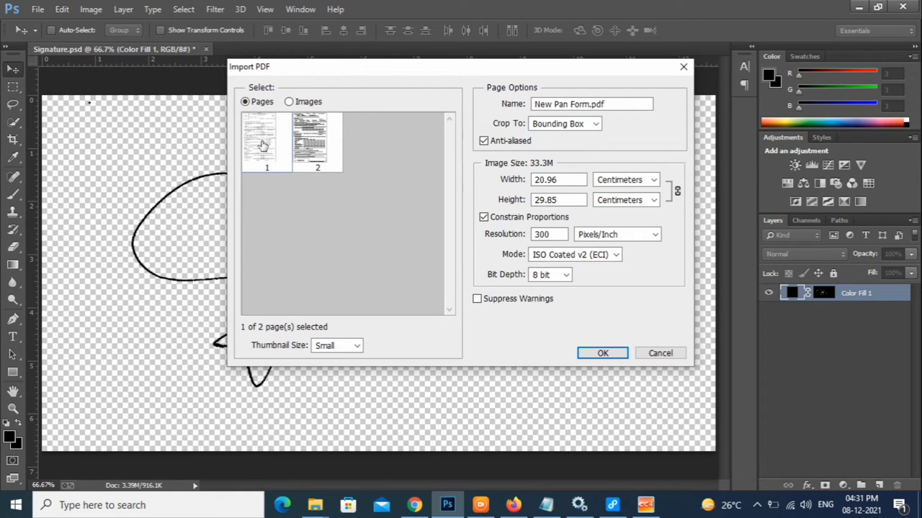
{"action": "left_click", "coordinate": [591, 354]}
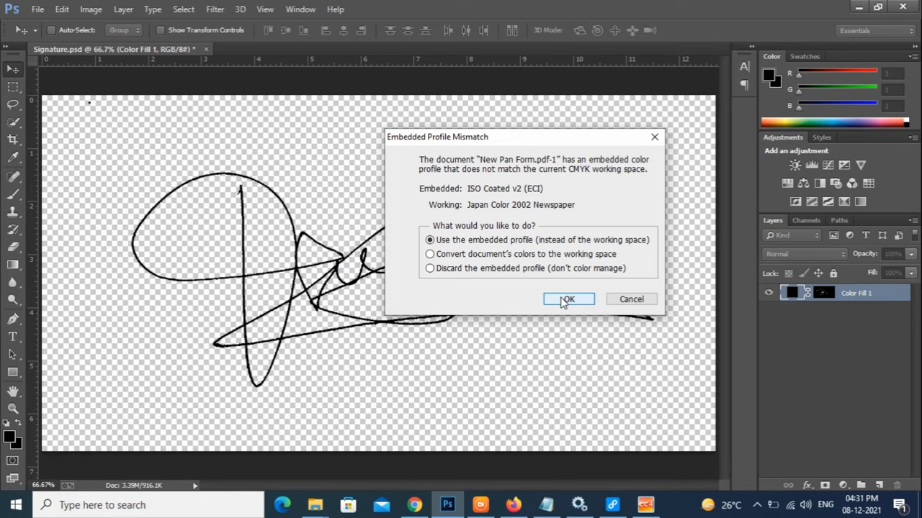
{"action": "left_click", "coordinate": [566, 301]}
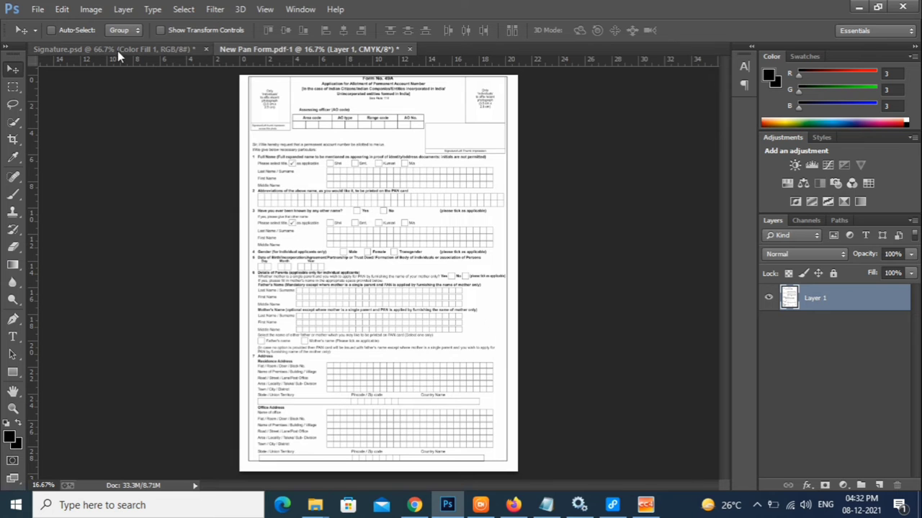
Drag the signature layer from Signature.psd onto the New Pan Form page
{"action": "left_click", "coordinate": [111, 45]}
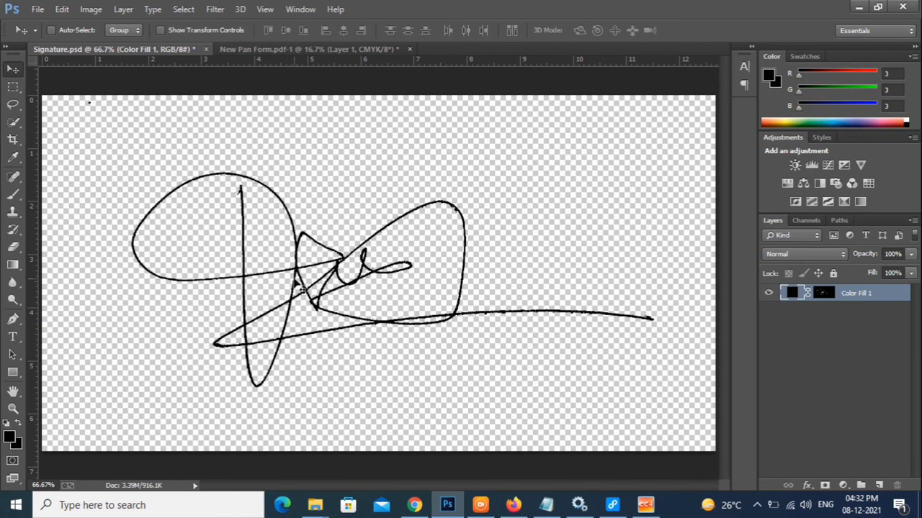
{"action": "left_click_drag", "start_coordinate": [301, 286], "coordinate": [287, 51]}
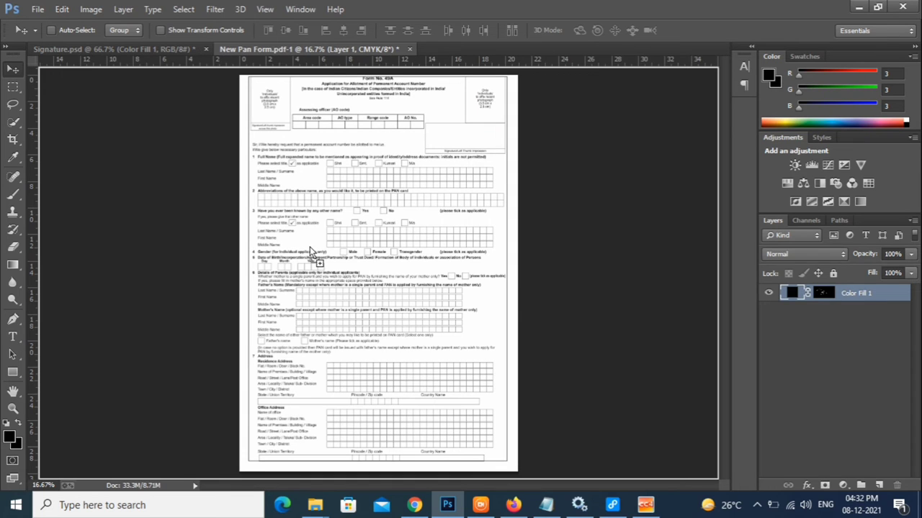
{"action": "left_click_drag", "start_coordinate": [288, 51], "coordinate": [315, 250]}
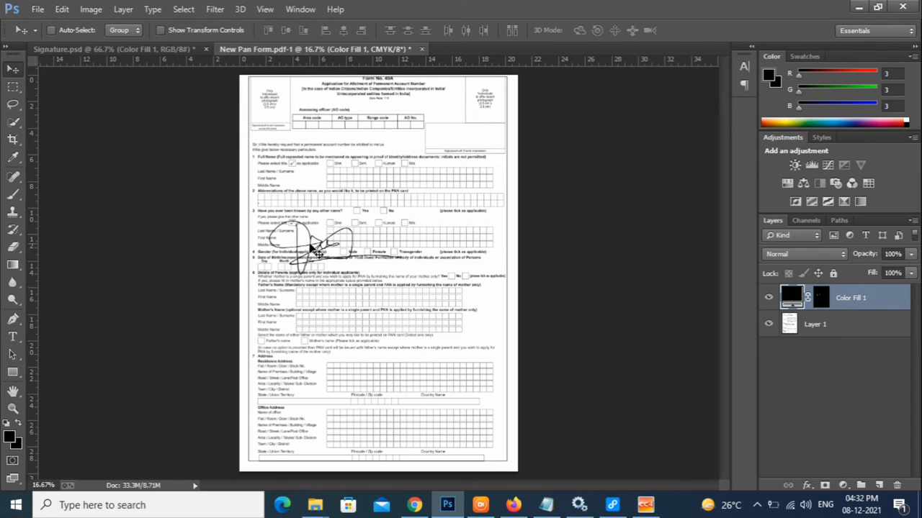
Free-transform the signature down to roughly 40% of its size
{"action": "key", "text": "ctrl+t"}
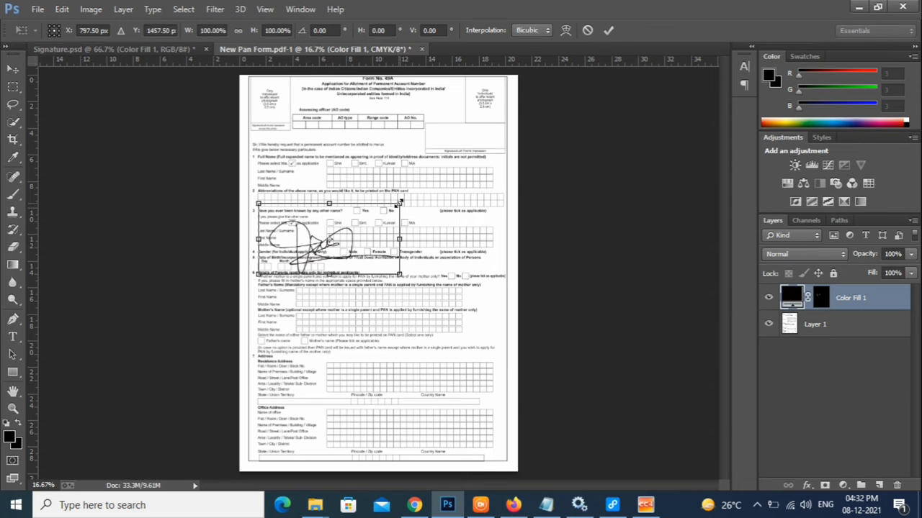
{"action": "mouse_move", "coordinate": [399, 203]}
{"action": "left_mouse_down"}
{"action": "mouse_move", "coordinate": [356, 227]}
{"action": "mouse_move", "coordinate": [429, 168]}
{"action": "left_mouse_up"}
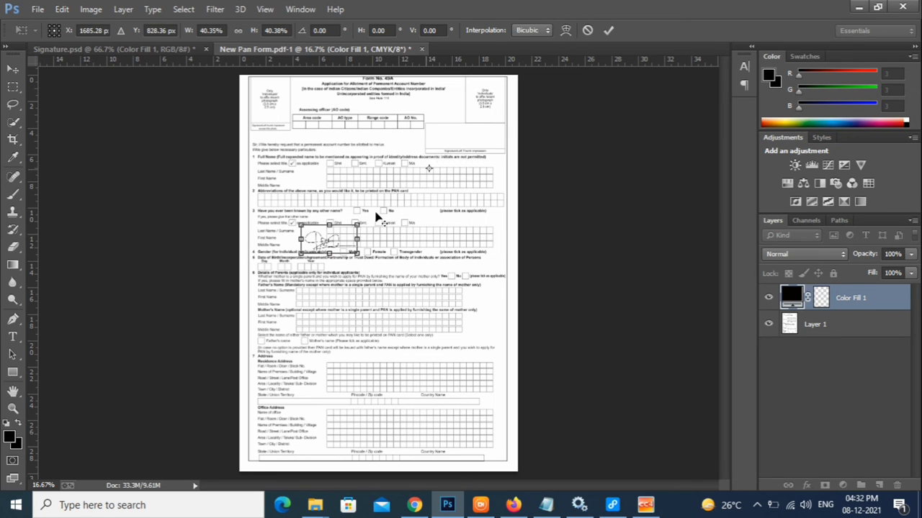
{"action": "key", "text": "Return"}
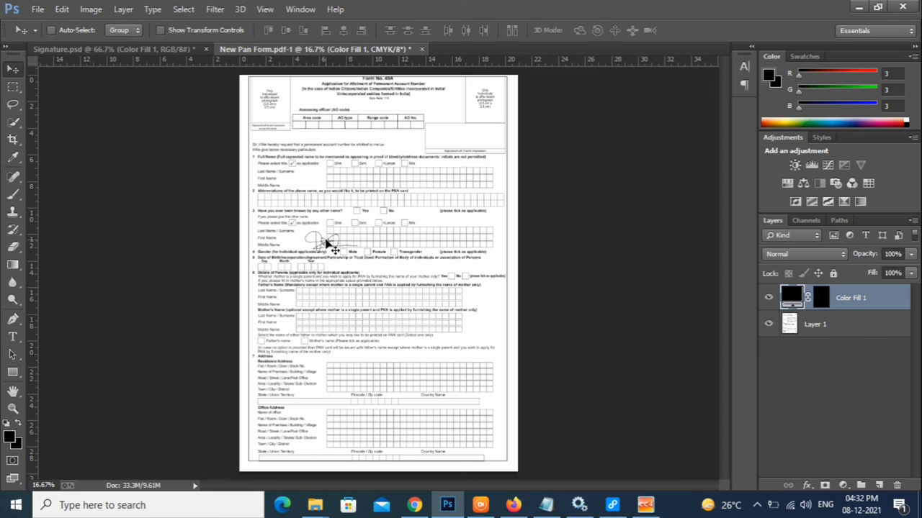
Place the signature in the top-right box and an Alt-dragged copy in the top-left box
{"action": "mouse_move", "coordinate": [326, 241]}
{"action": "left_mouse_down"}
{"action": "mouse_move", "coordinate": [470, 128]}
{"action": "mouse_move", "coordinate": [465, 137]}
{"action": "left_mouse_up"}
{"action": "key", "text": "shift+Up"}
{"action": "key", "text": "shift+Up"}
{"action": "key", "text": "shift+Up"}
{"action": "key", "text": "shift+Up"}
{"action": "left_click_drag", "start_coordinate": [463, 131], "coordinate": [272, 107]}
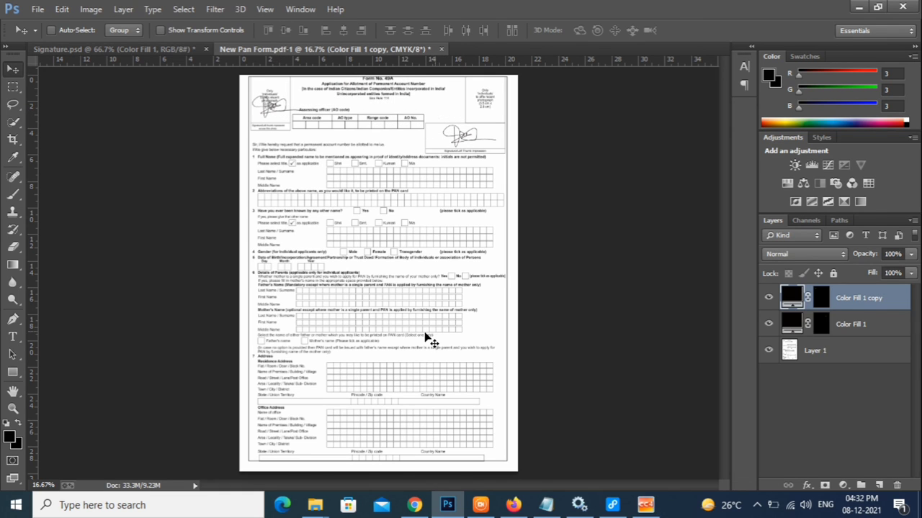